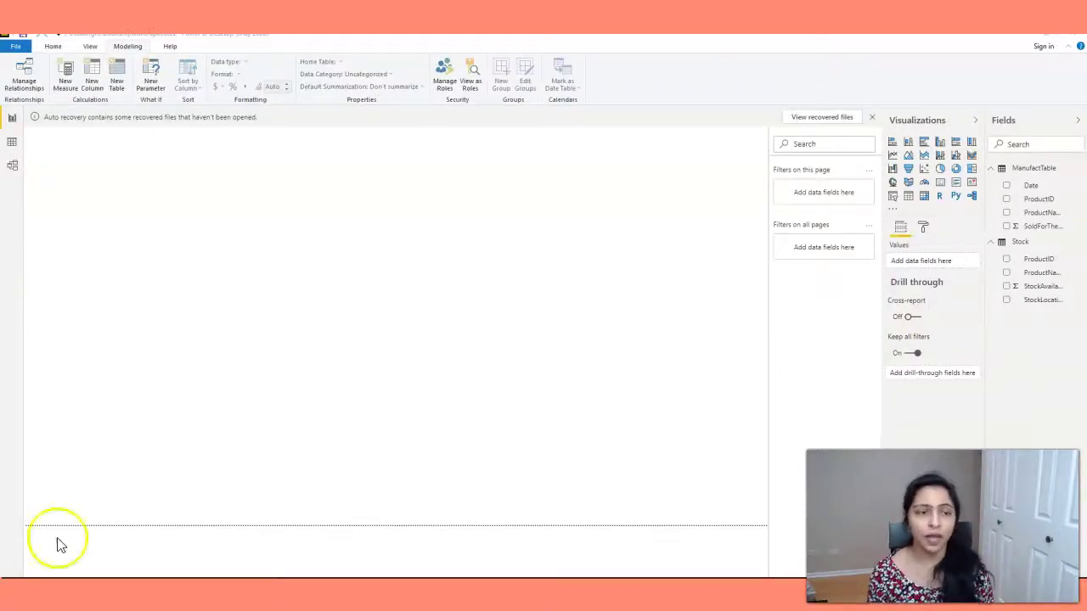
Open the ManufactTable query and inspect its duplicate 10030 Mountain Bike rows
click(1082, 170)
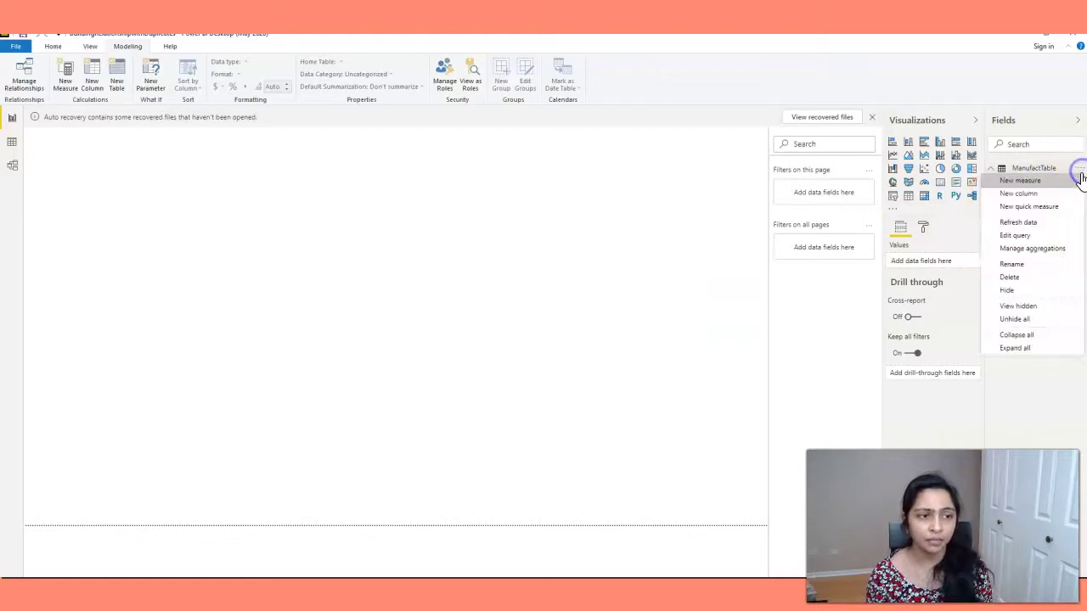
click(1035, 235)
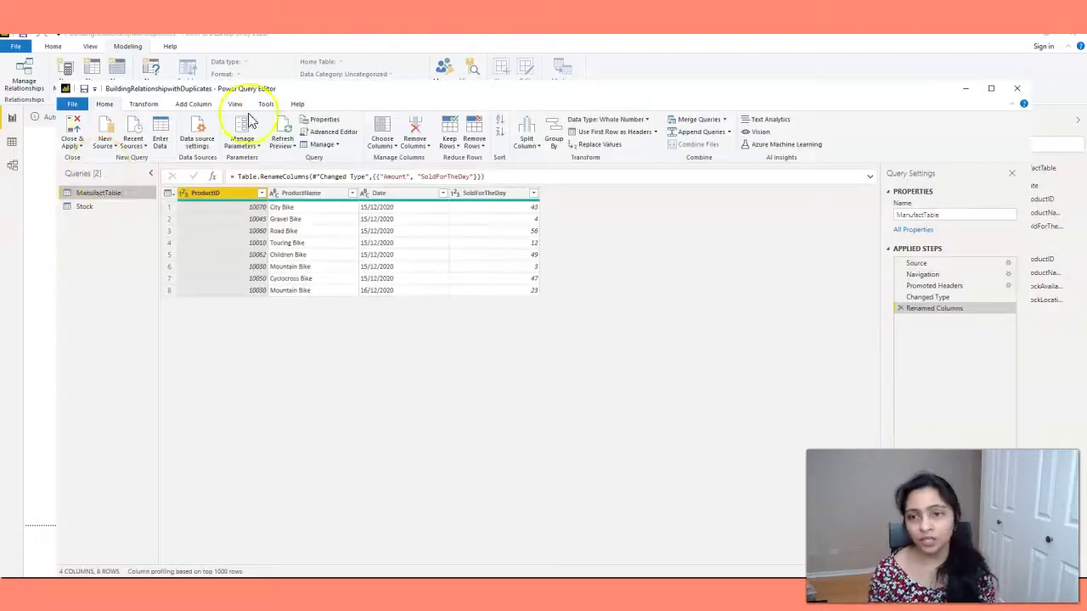
click(85, 194)
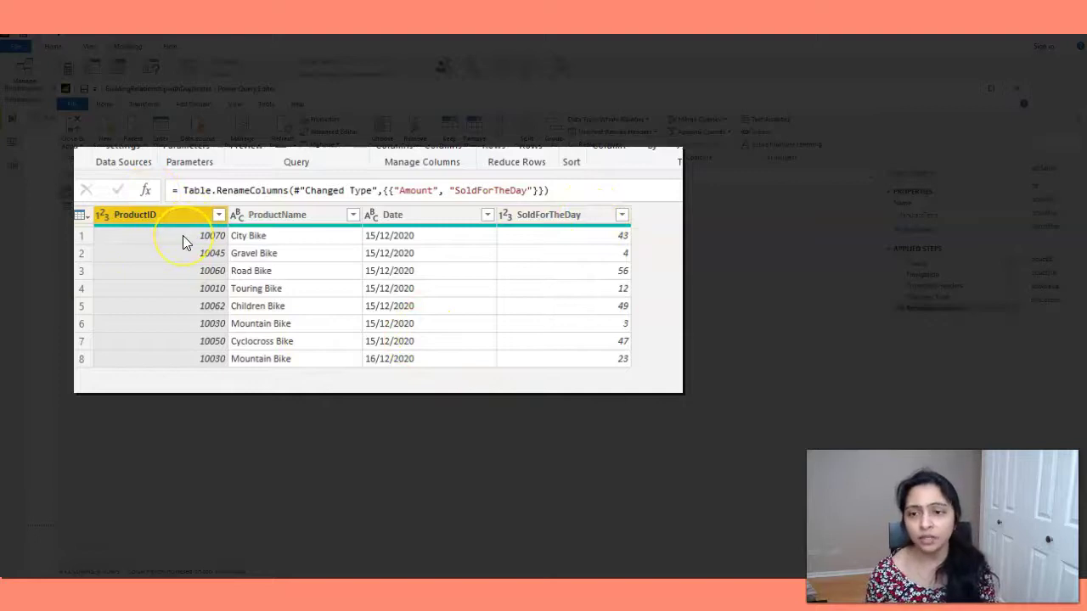
click(204, 327)
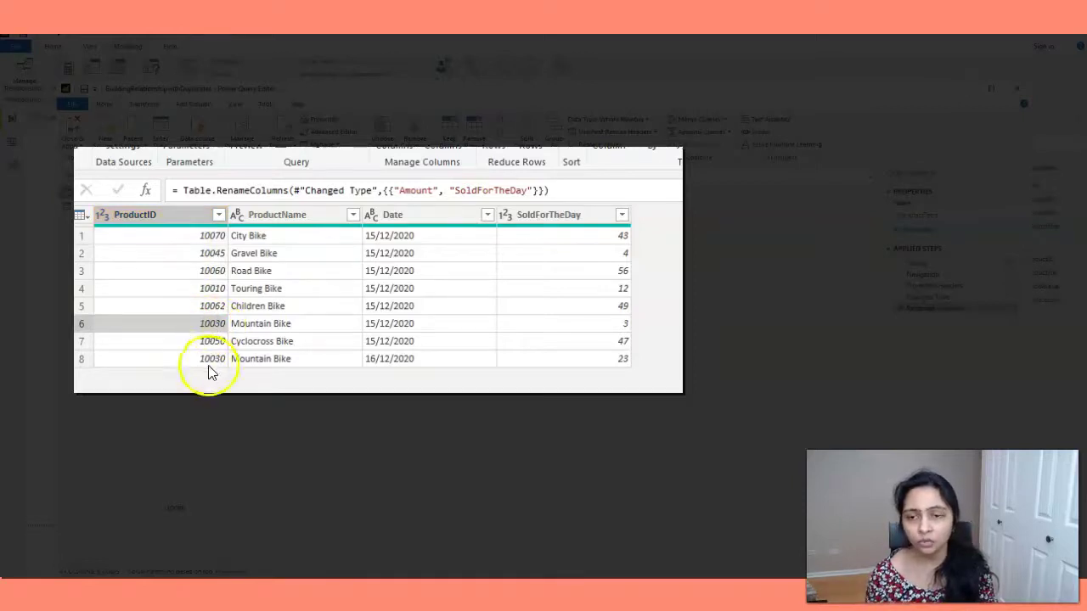
click(203, 359)
click(204, 326)
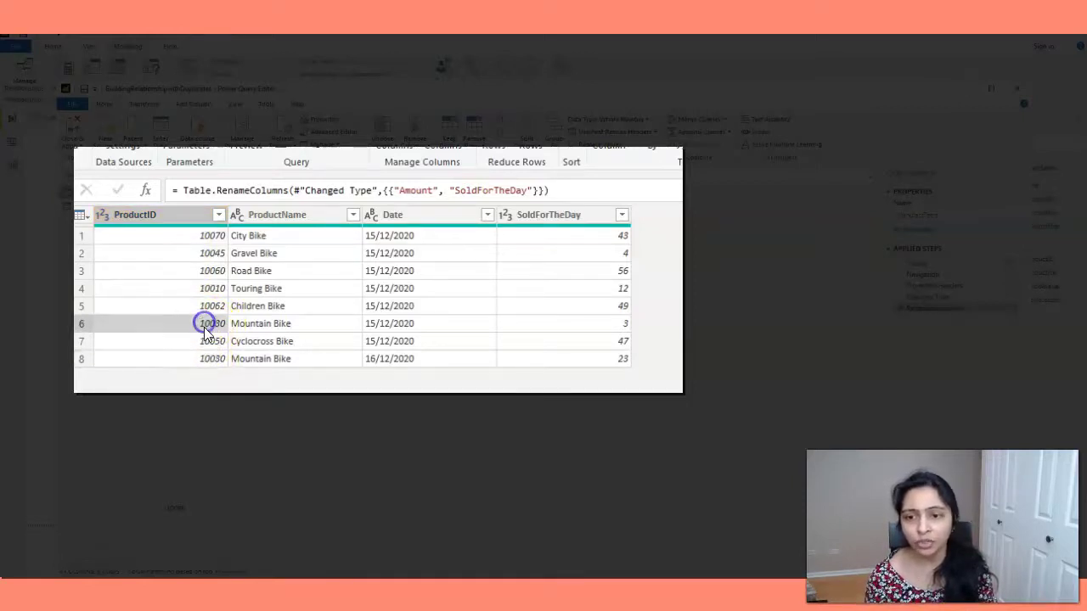
click(205, 360)
click(206, 325)
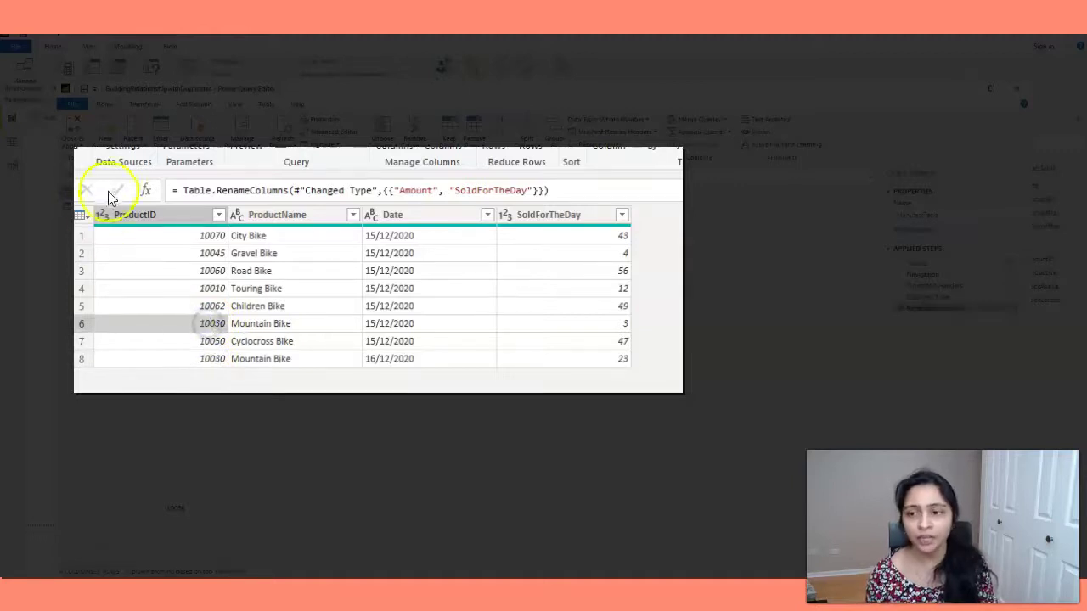
Compare the repeated 10030 rows in the Stock query, then apply and close the editor
click(85, 206)
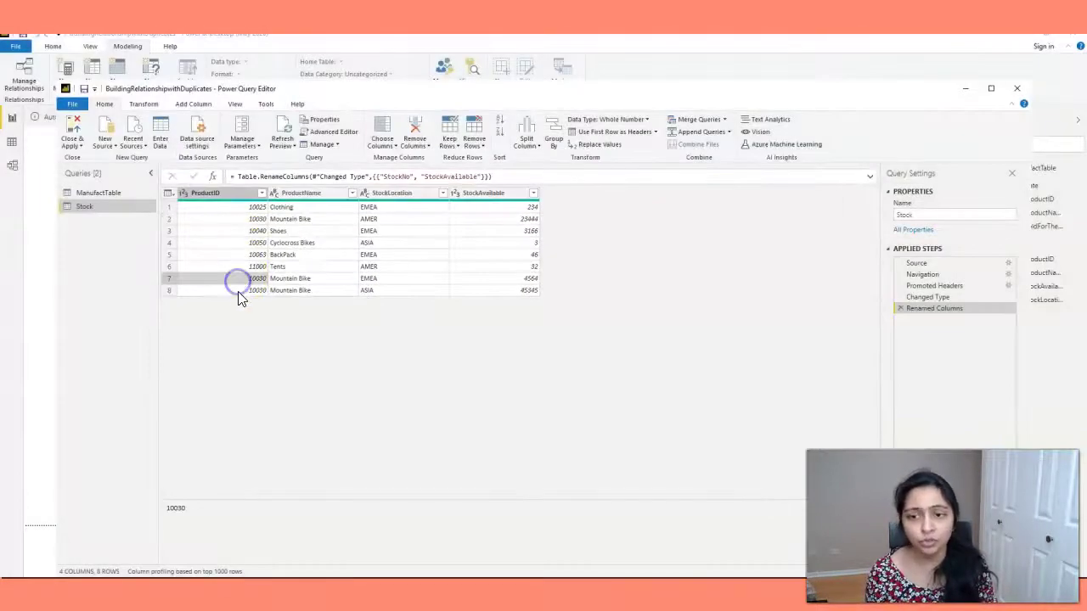
click(239, 293)
click(245, 337)
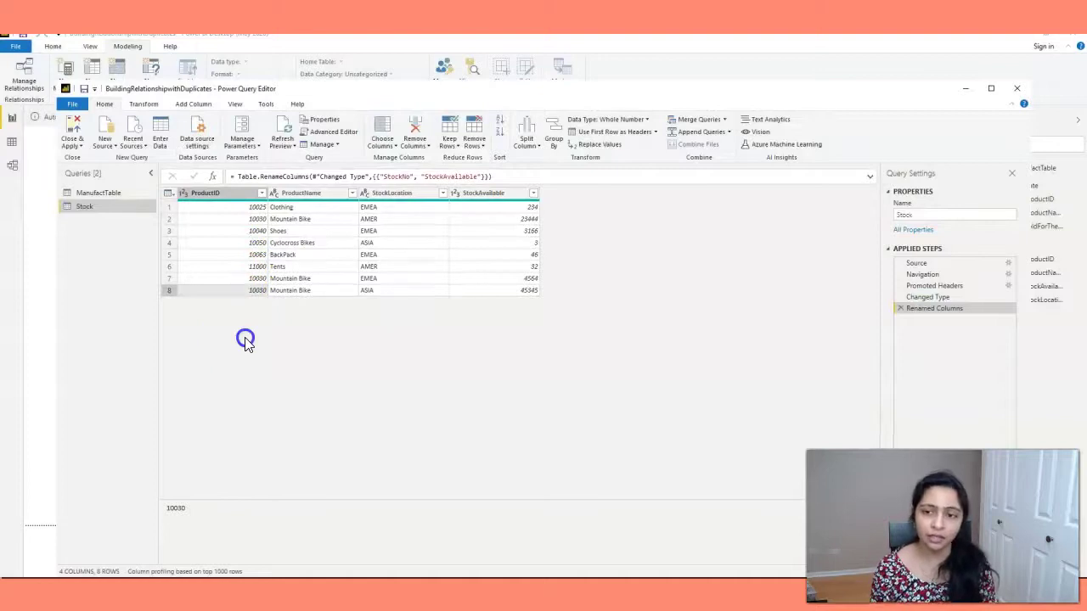
click(94, 195)
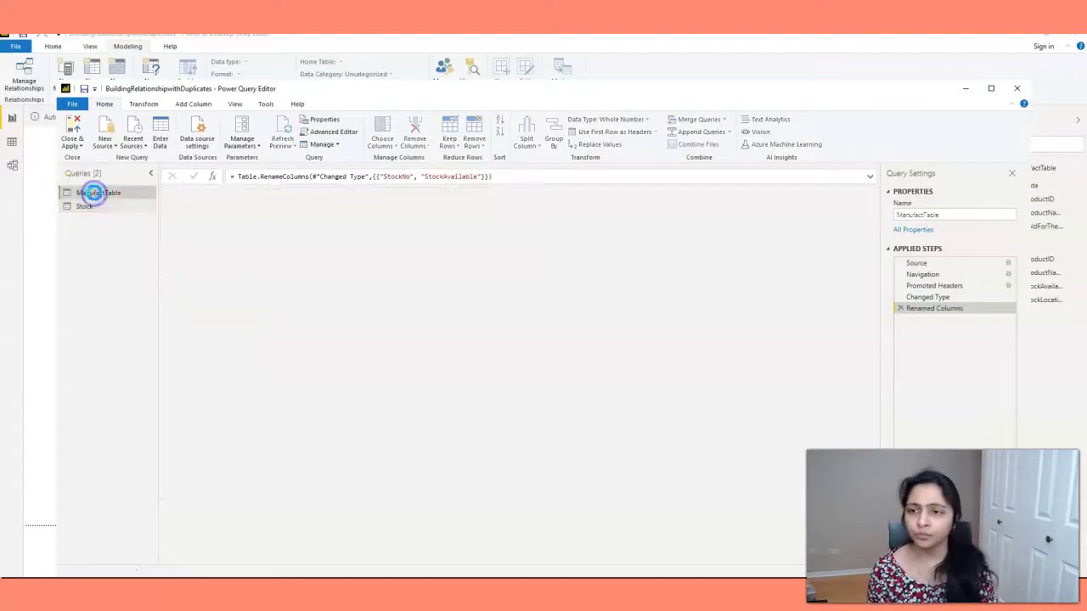
click(73, 129)
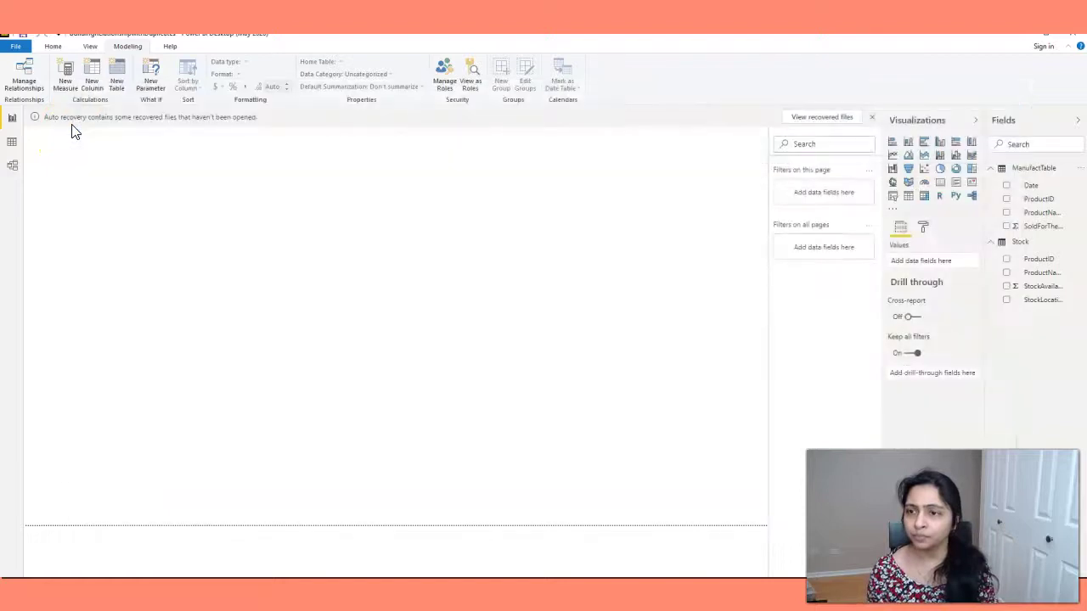
Try relating ManufactTable ProductID to Stock ProductID and dismiss the unique-values error
click(13, 166)
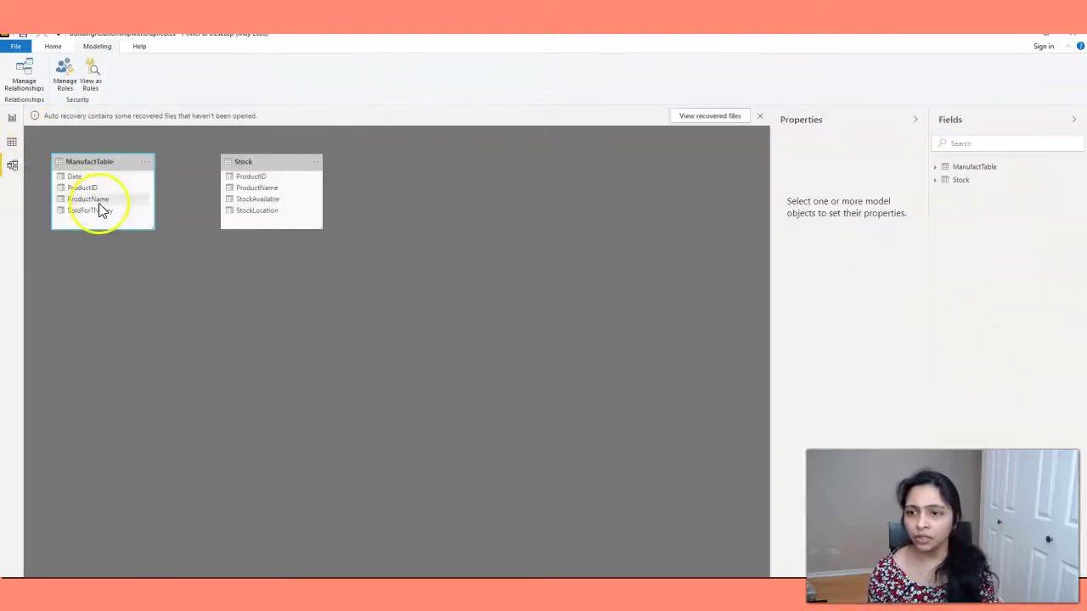
drag(93, 192, 244, 180)
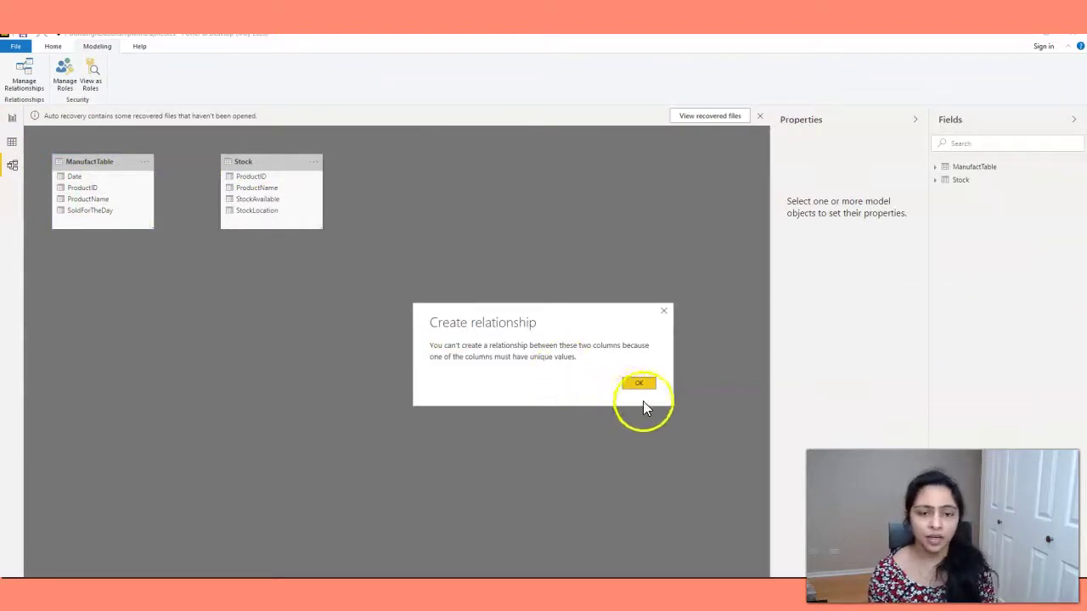
click(646, 384)
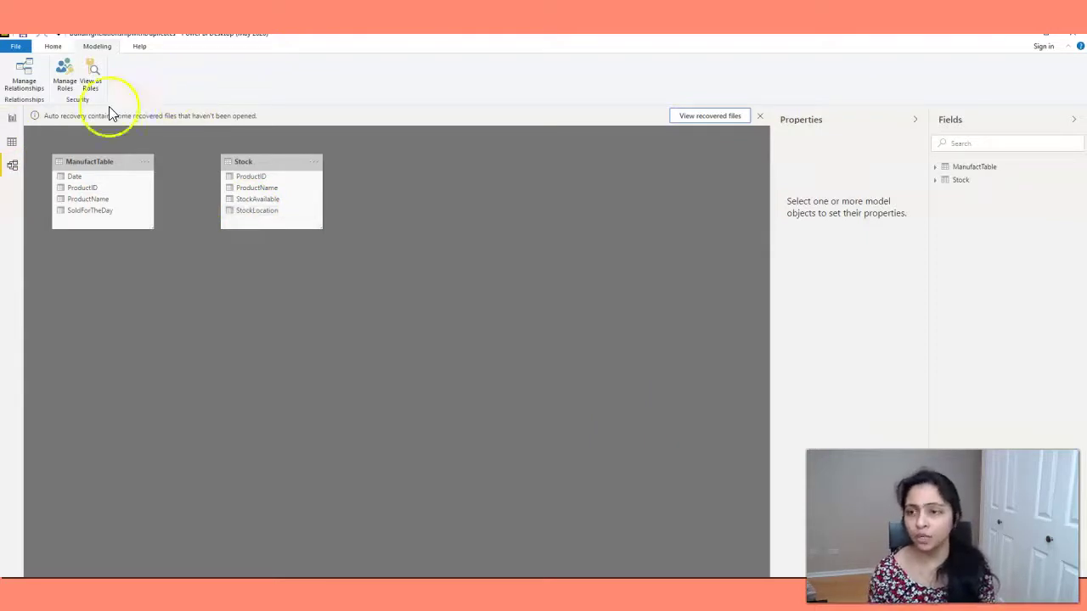
click(12, 118)
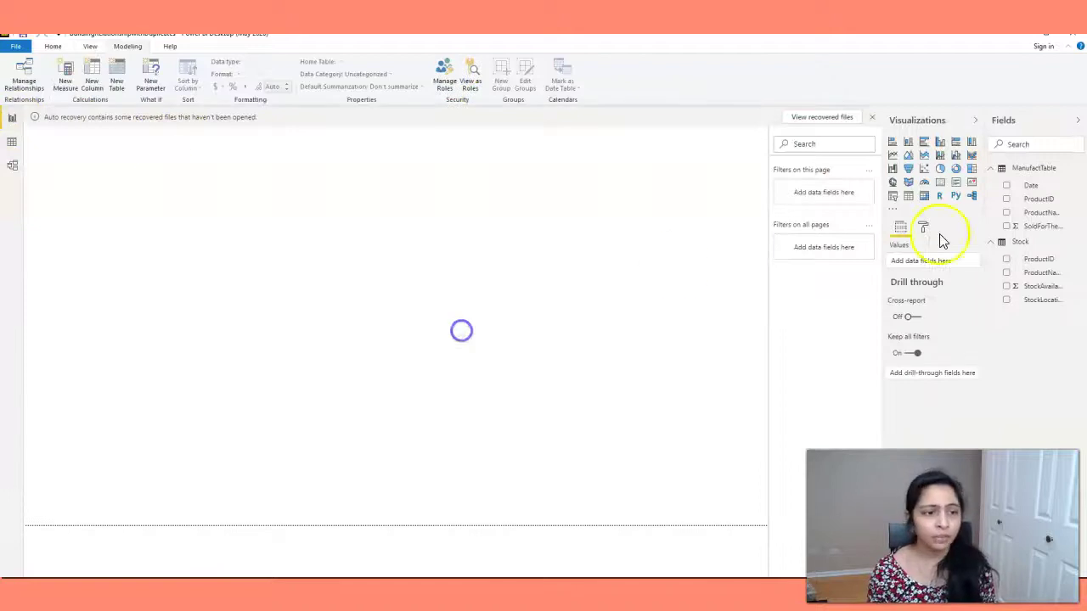
Build a centred table of Stock ProductID with SoldForTheDay, showing 237 on every row
click(1006, 260)
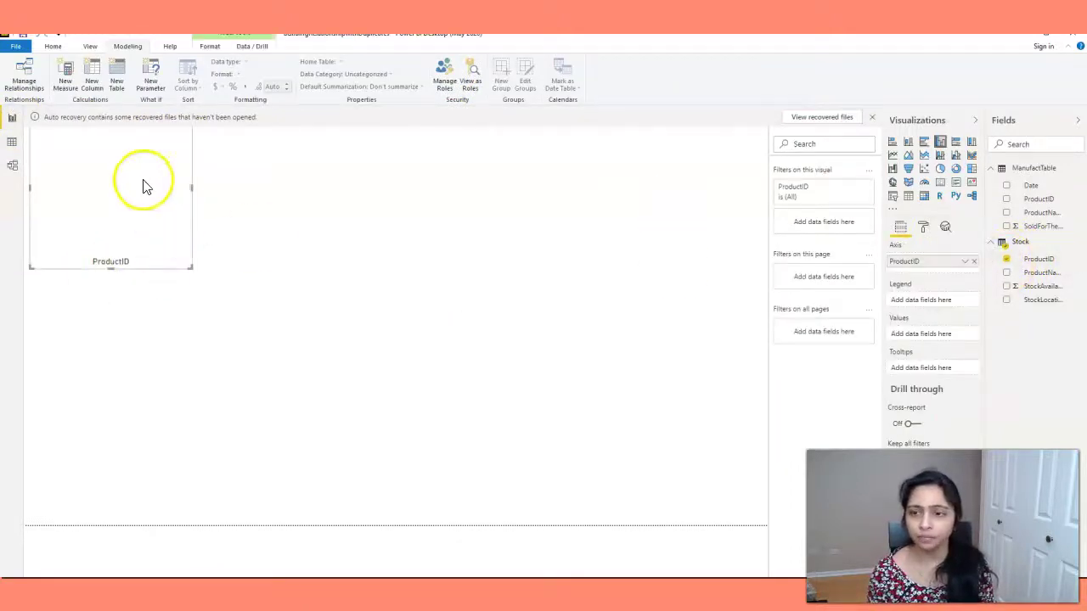
drag(141, 184, 366, 317)
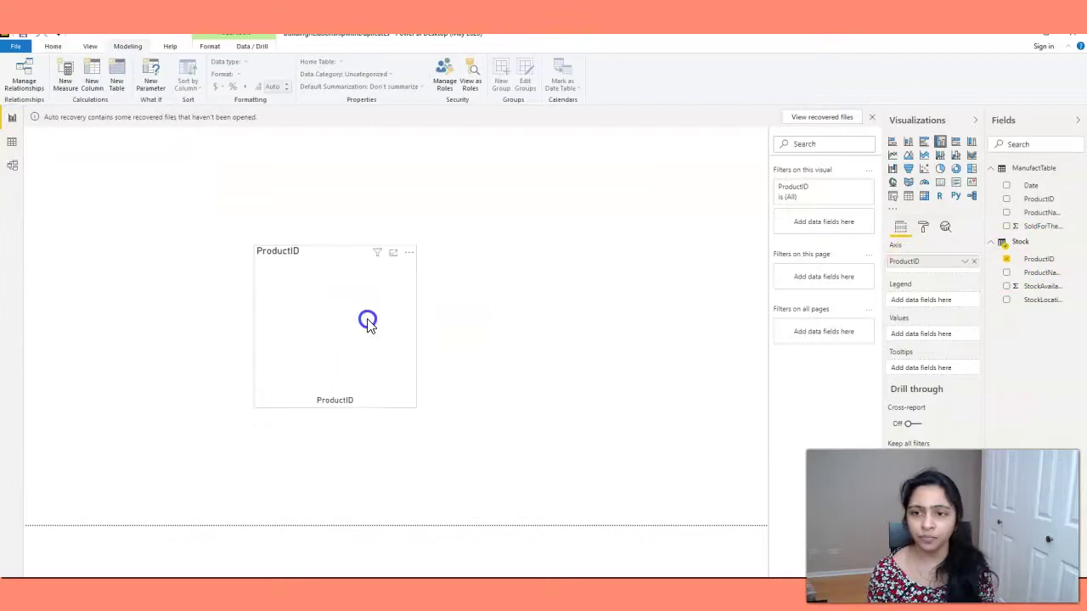
click(907, 197)
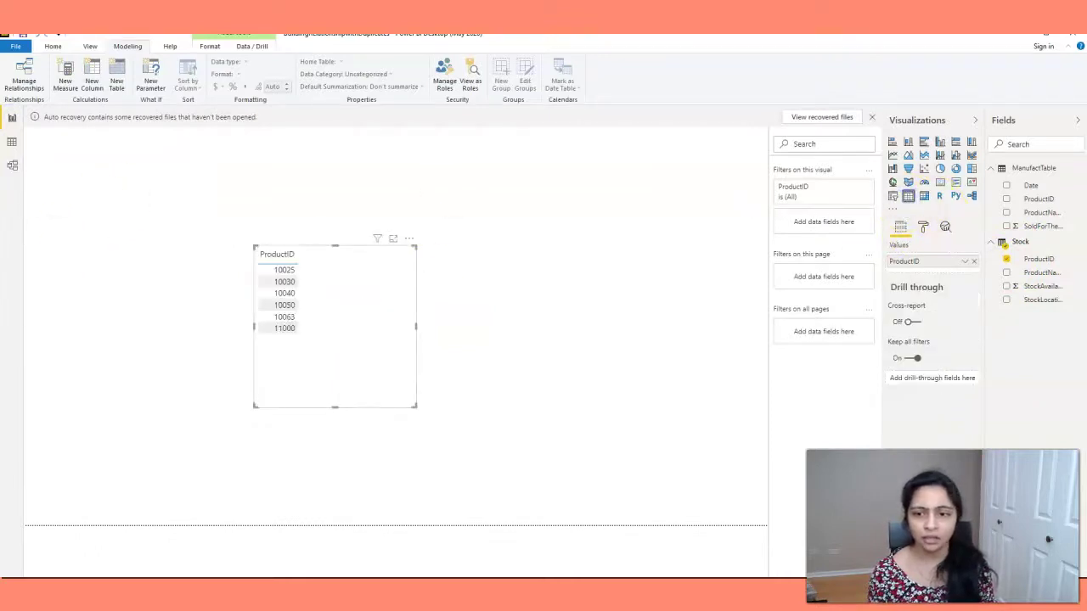
click(1007, 227)
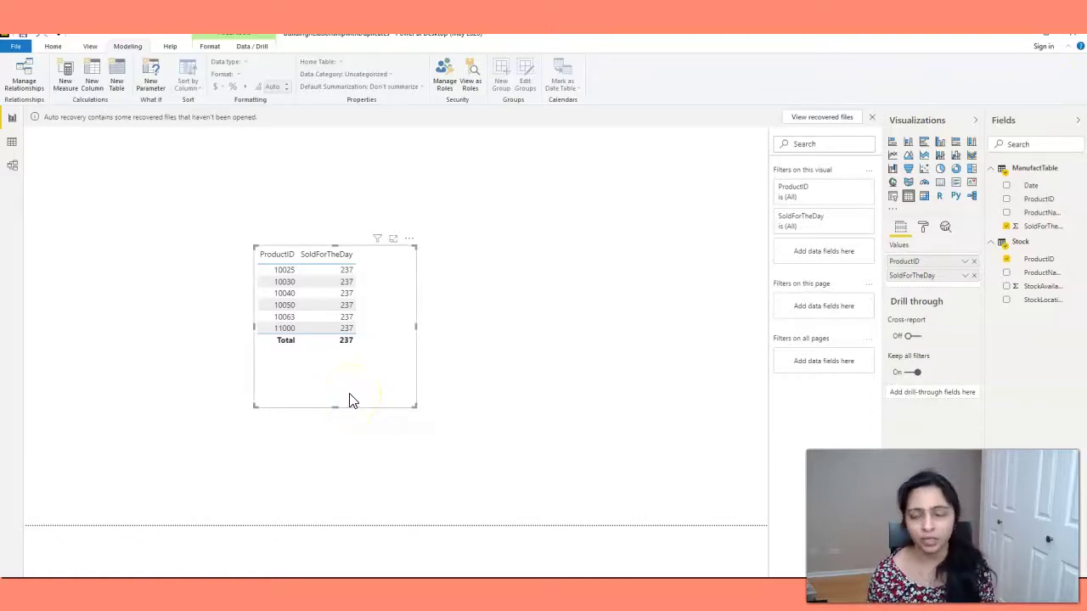
click(12, 167)
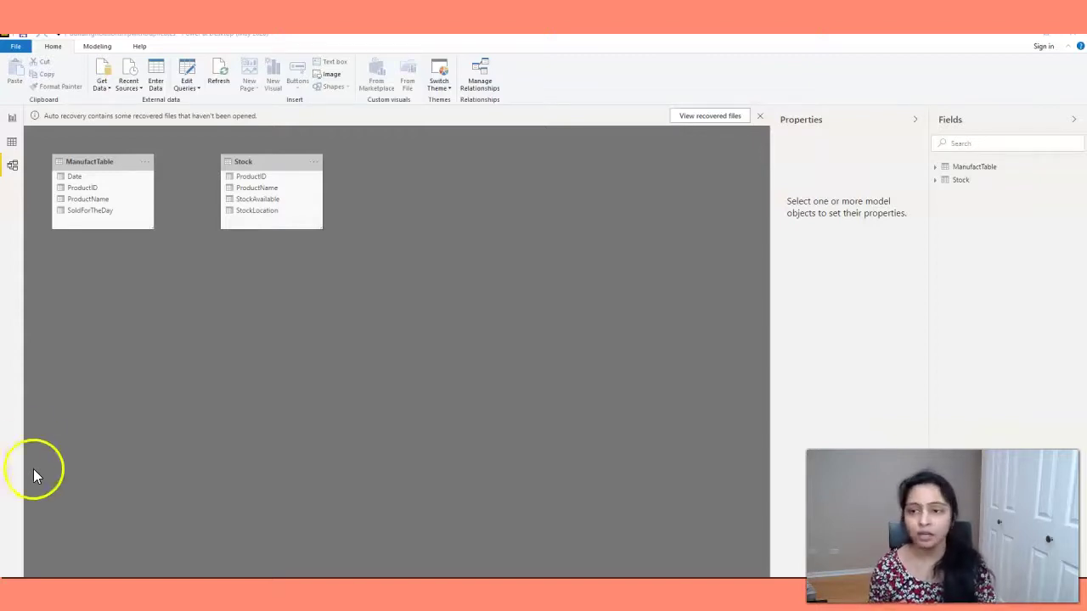
Remove duplicate values from the ProductID list query in the query editor
click(188, 86)
click(209, 101)
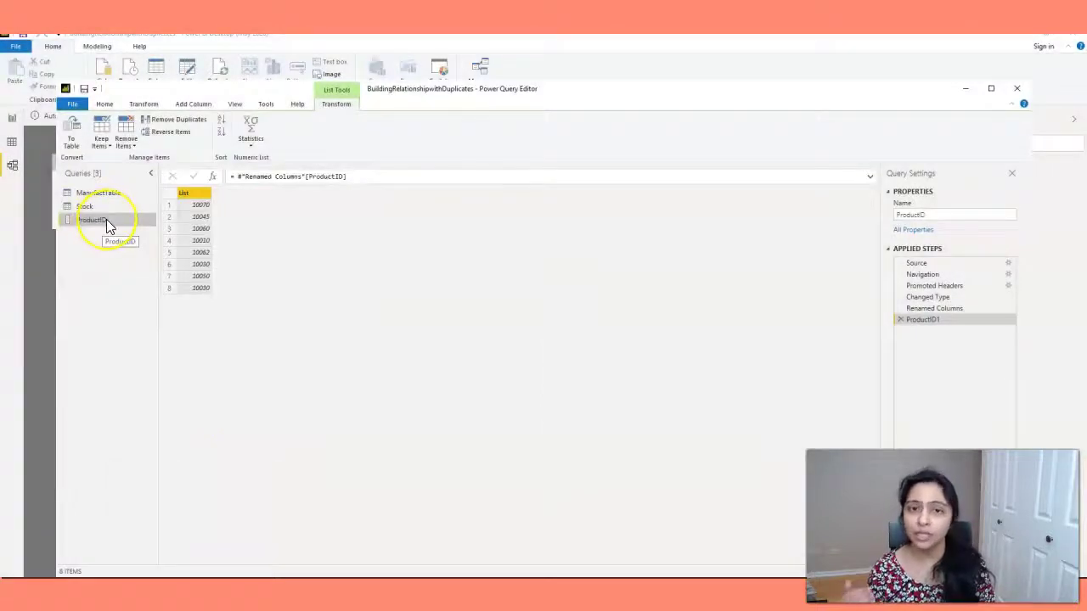
click(110, 220)
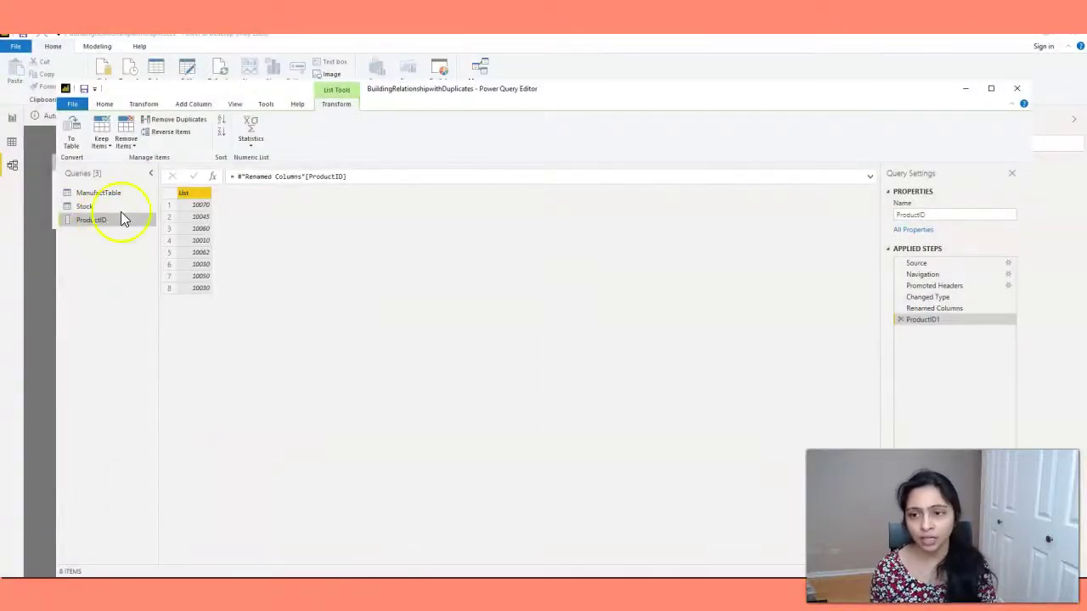
click(179, 195)
right_click(200, 194)
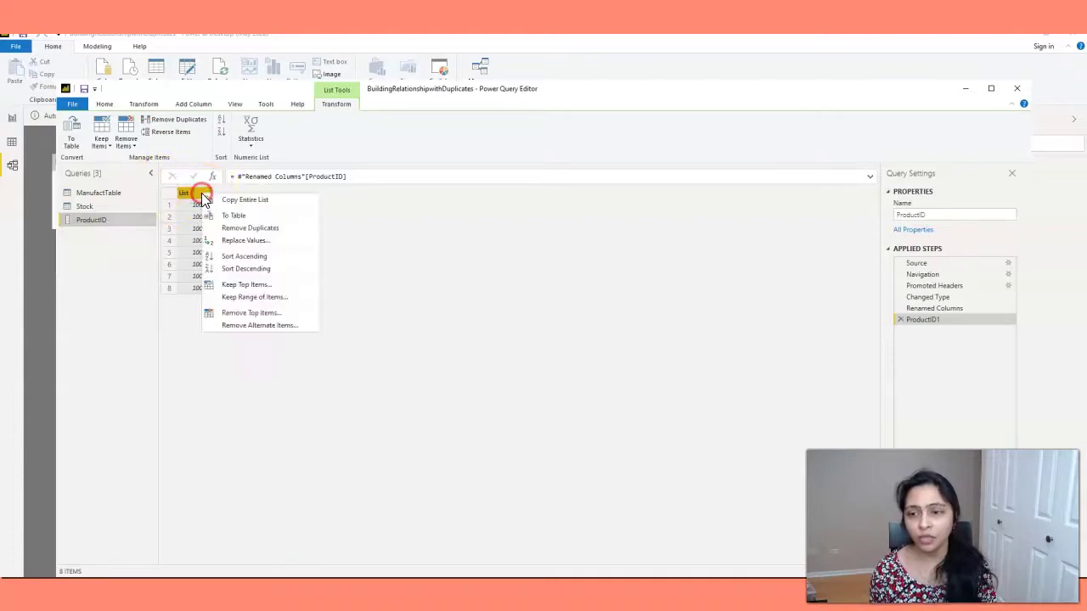
click(261, 228)
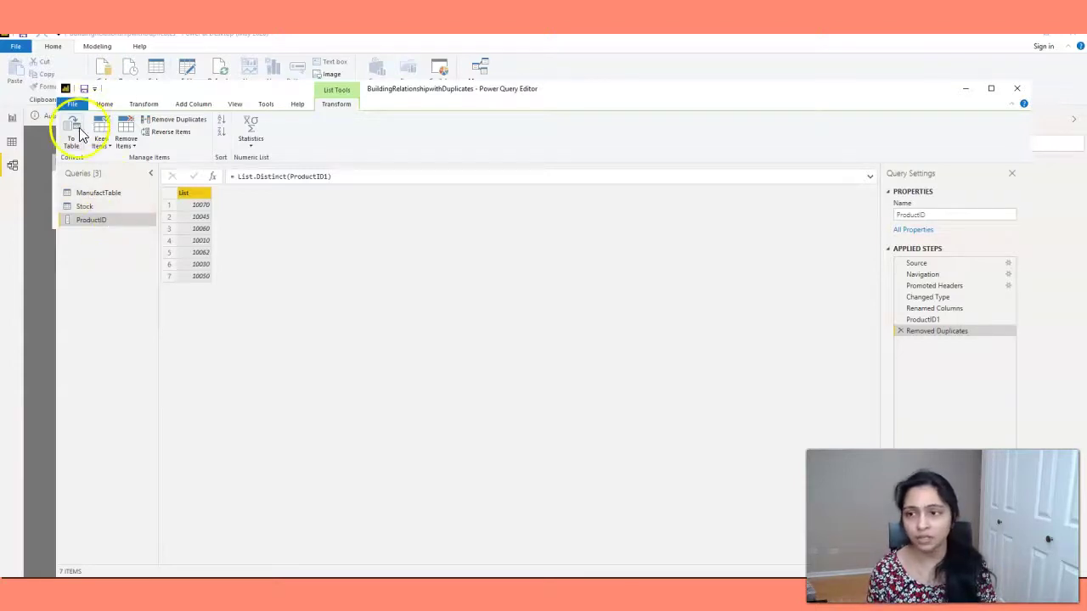
Save and apply the query changes, placing the new ProductID table below the others
click(83, 89)
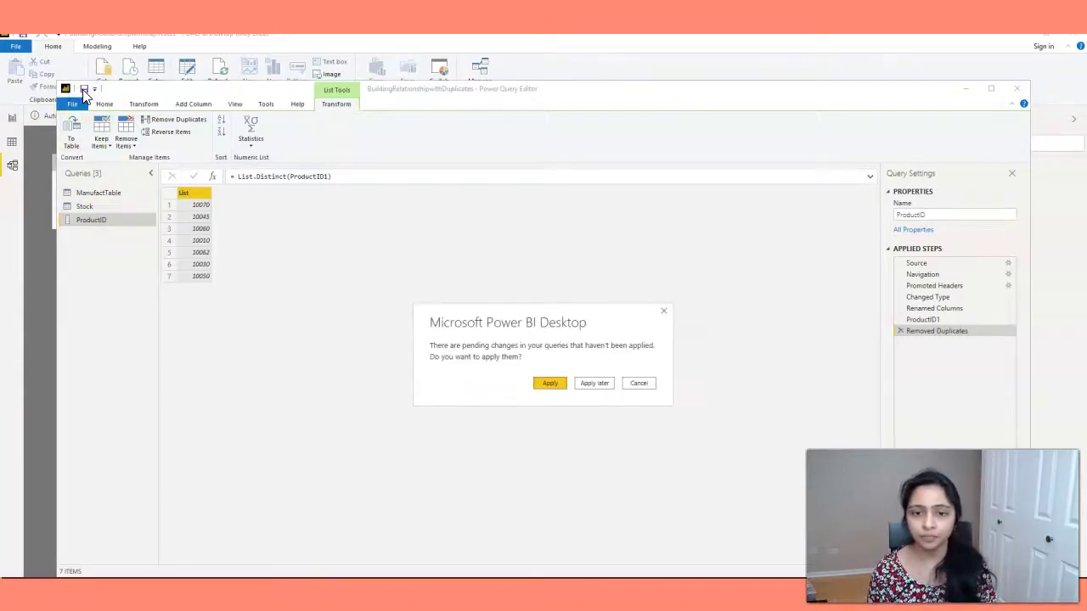
click(561, 387)
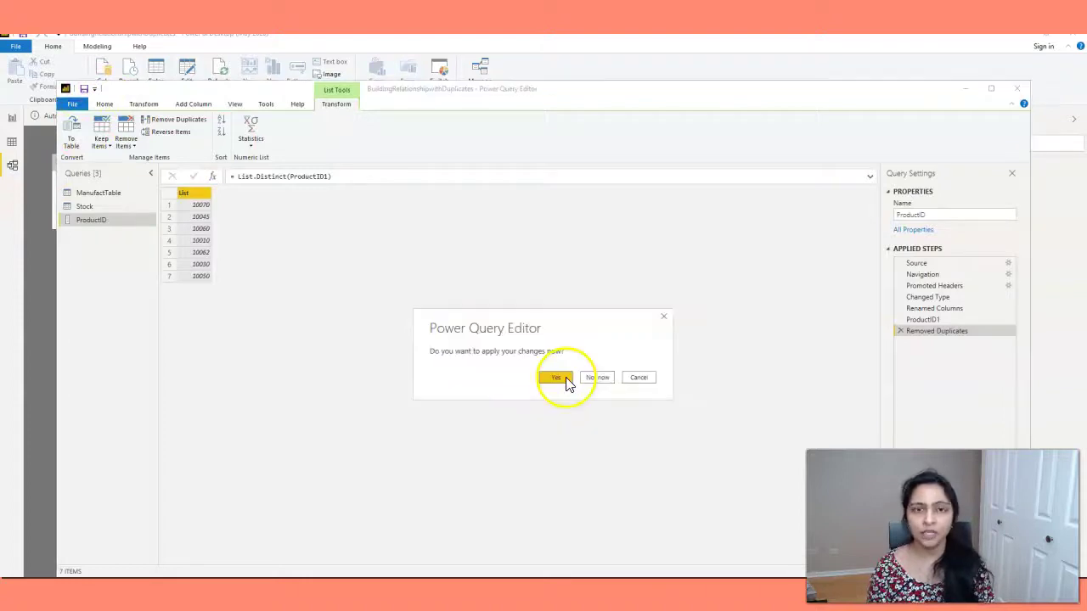
click(560, 383)
drag(417, 162, 166, 329)
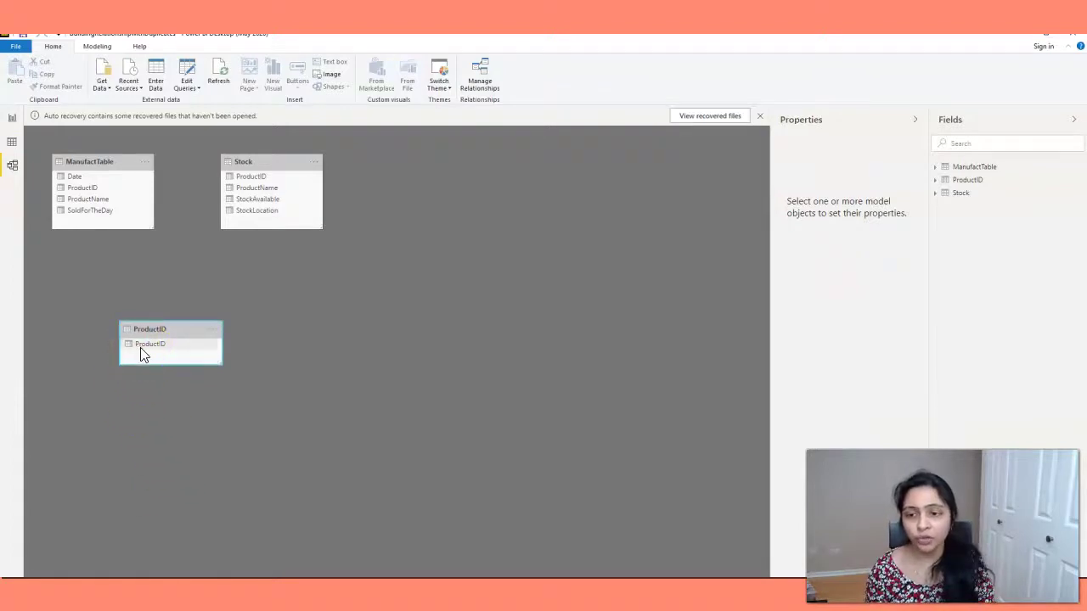
Drag ProductID from the ProductID table onto ProductID in ManufactTable, then onto ProductID in Stock
drag(141, 347, 100, 188)
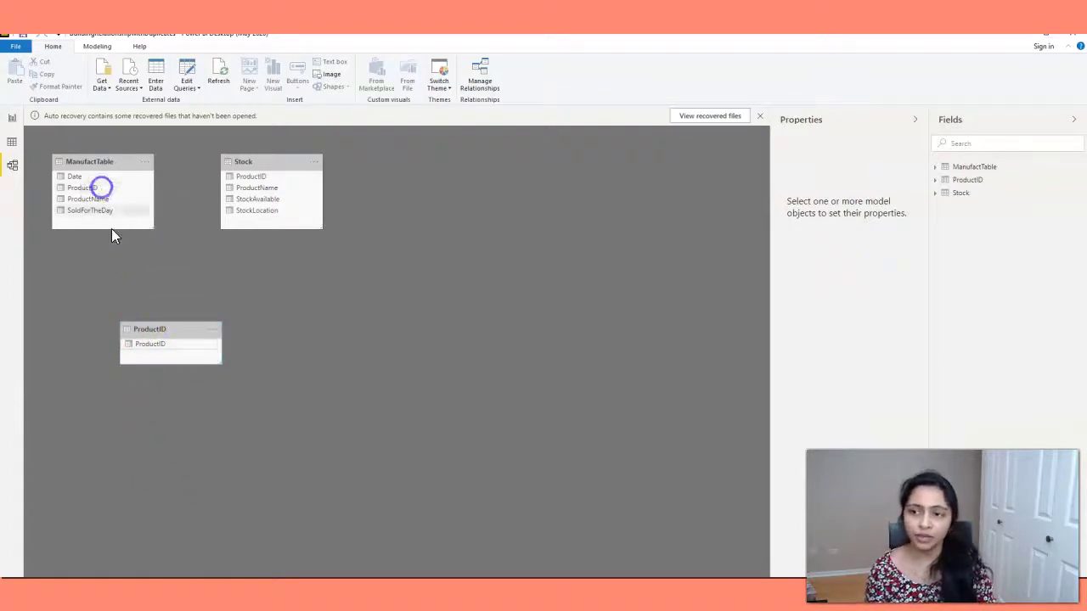
click(160, 348)
drag(158, 344, 238, 183)
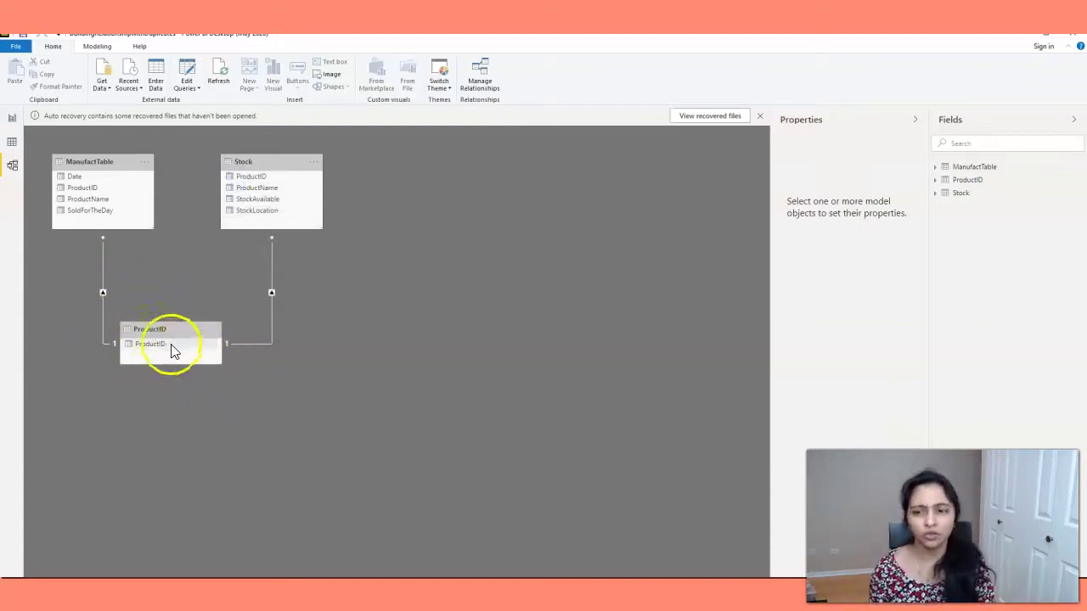
Add a centred table of ProductID-table IDs with SoldForTheDay, giving per-product values like 12, 26, 4
click(11, 120)
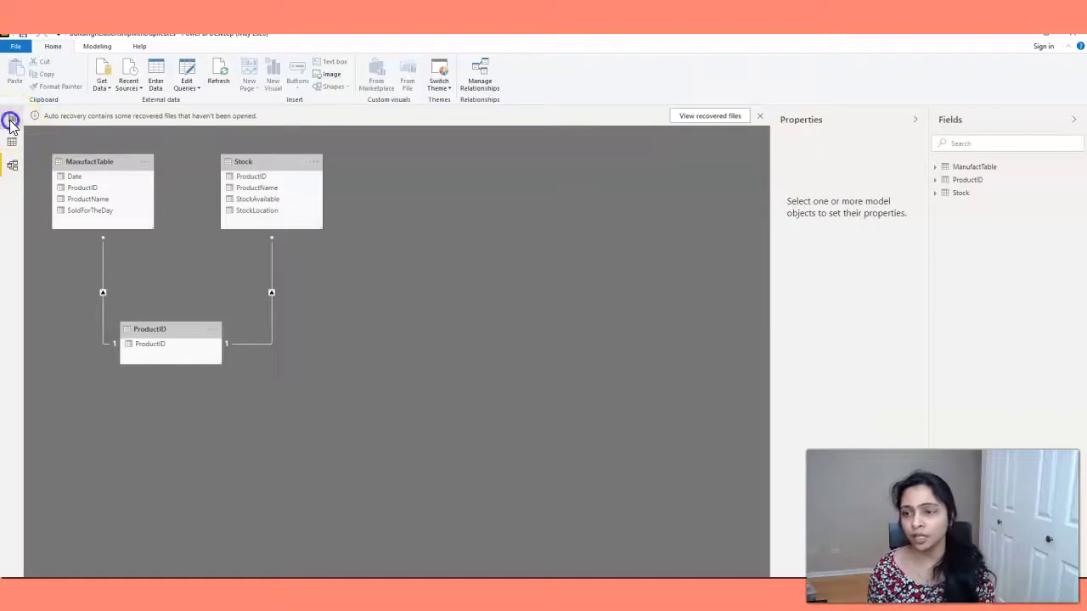
click(909, 196)
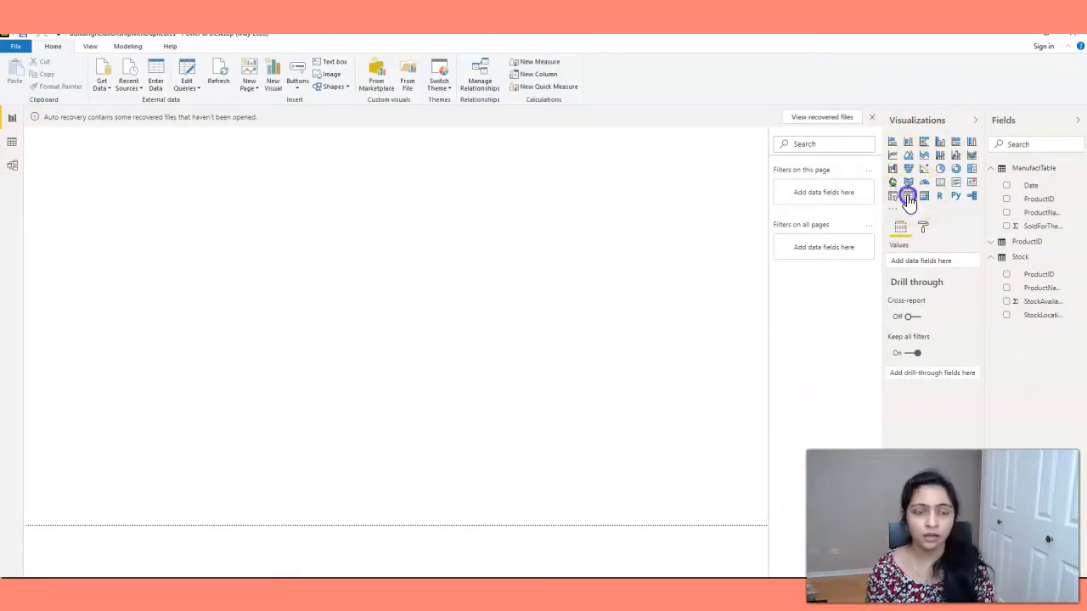
drag(145, 128, 428, 270)
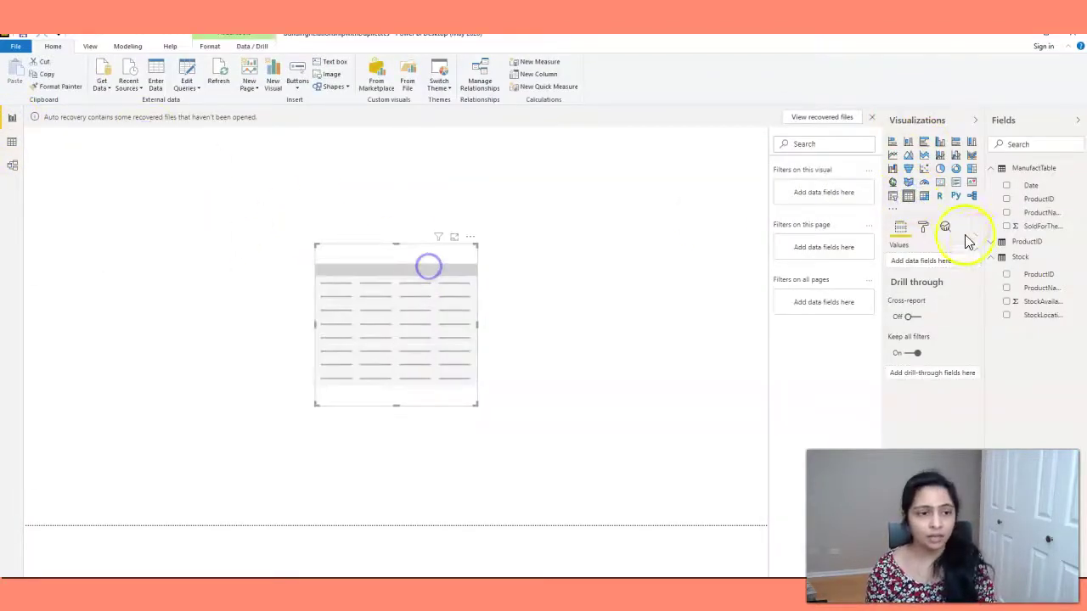
click(995, 242)
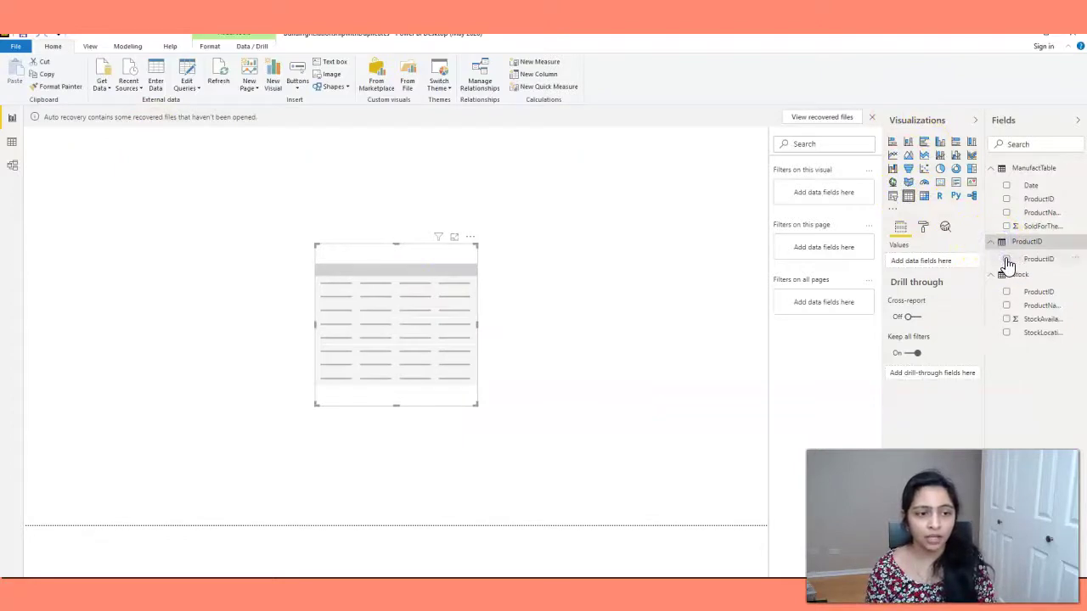
click(1007, 259)
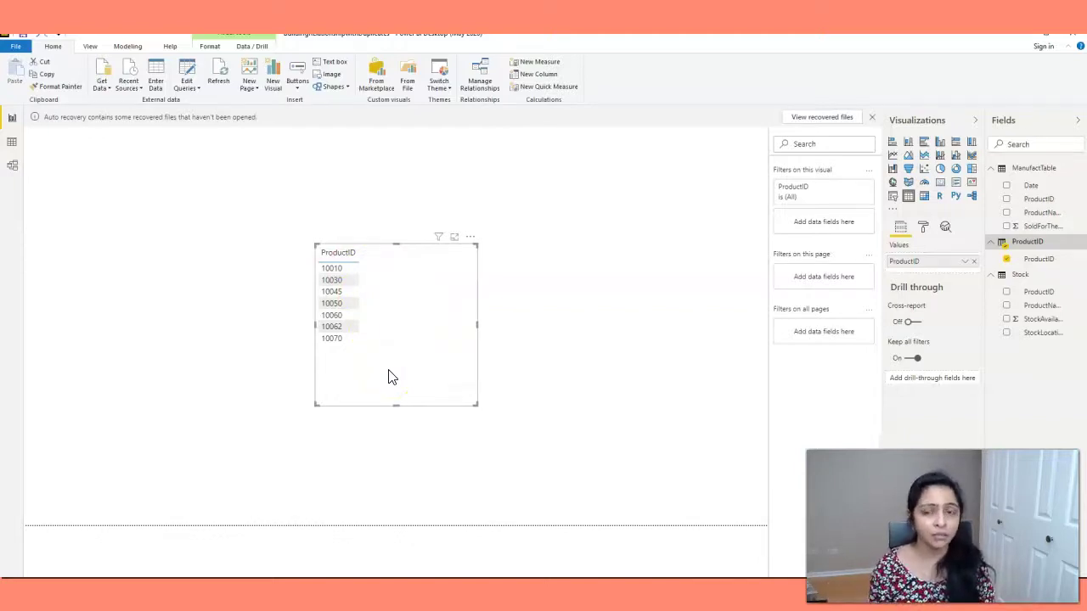
click(1008, 227)
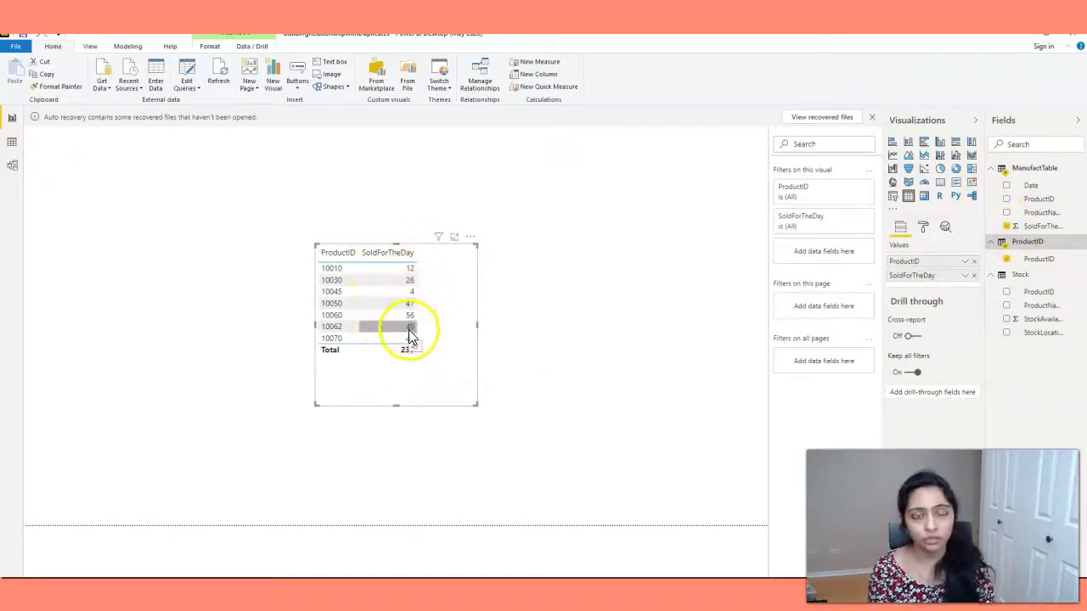
click(556, 356)
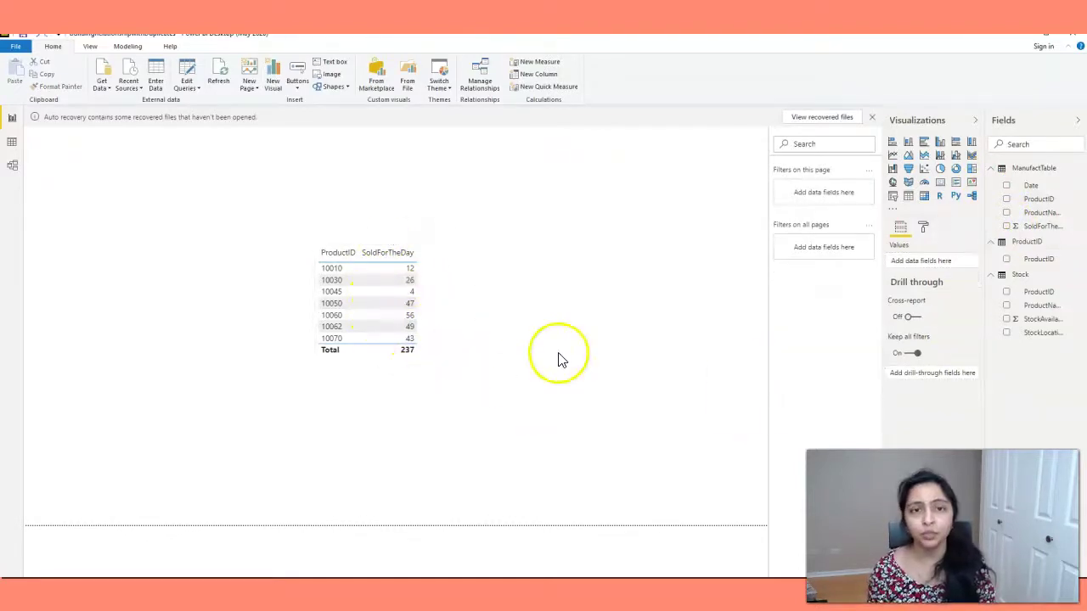
click(522, 327)
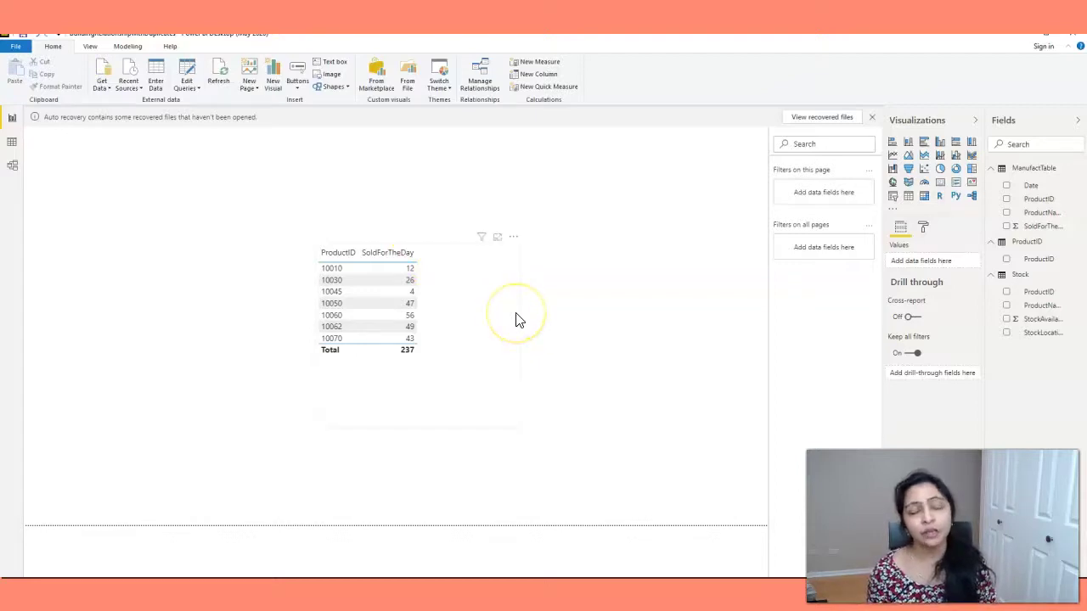